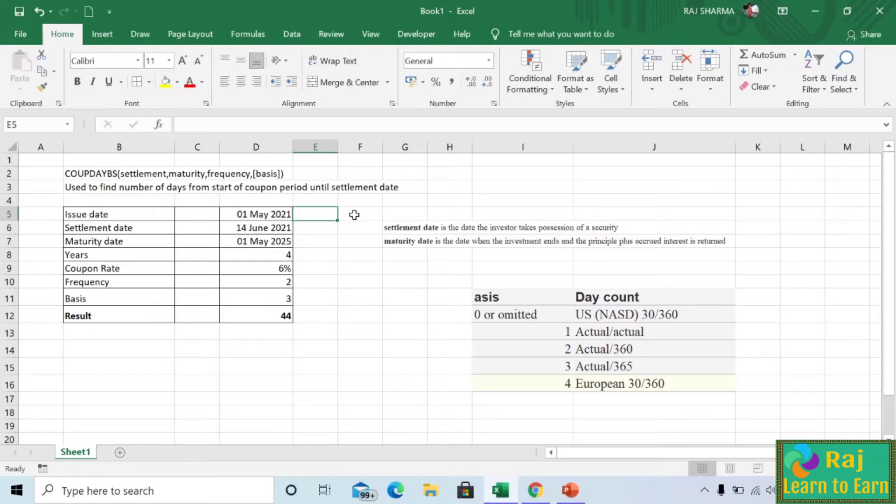
Step: Examine the bond's issue date in D5 and settlement date in D6, including the span between them
left_click(246, 220)
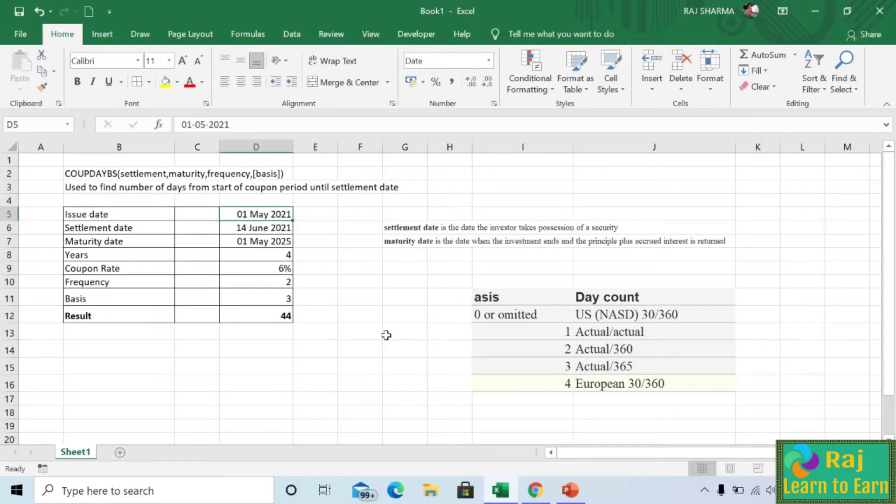
left_click(121, 227)
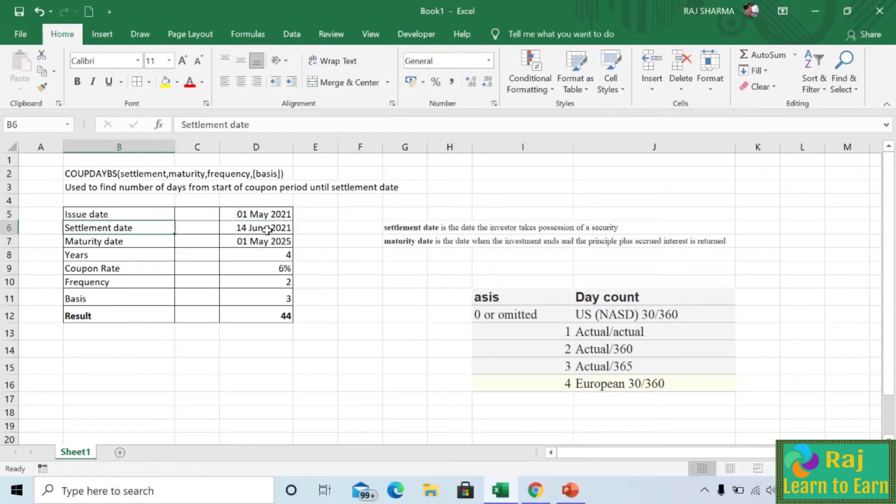
left_click(265, 230)
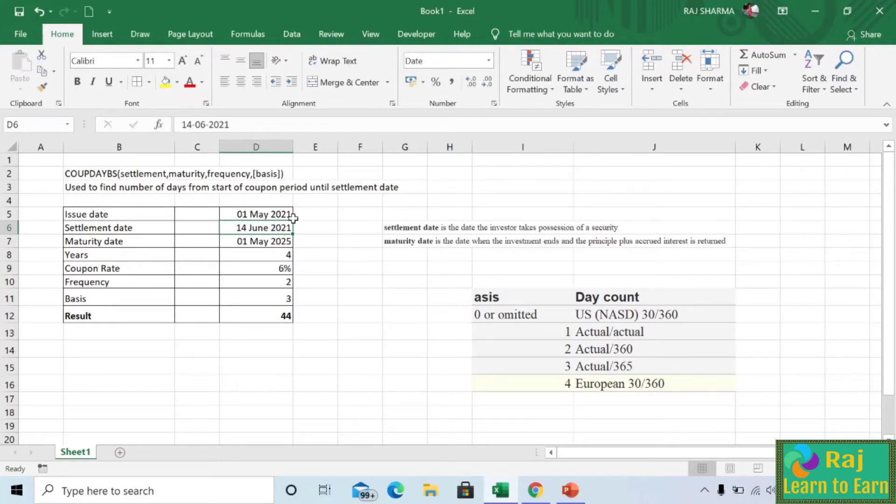
left_click(261, 214)
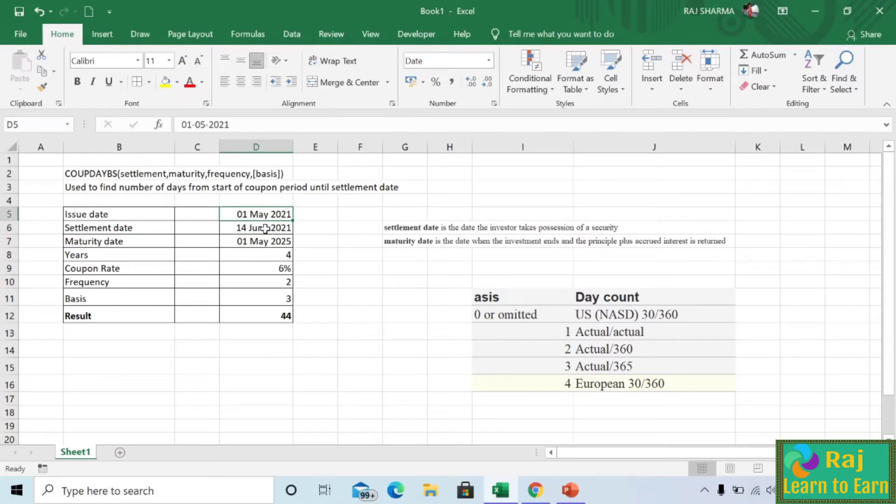
left_click(266, 228)
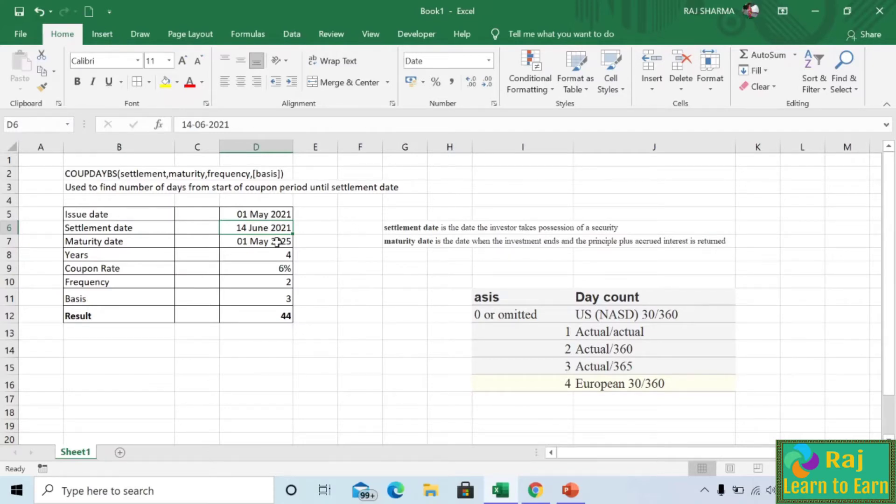
left_click(274, 214)
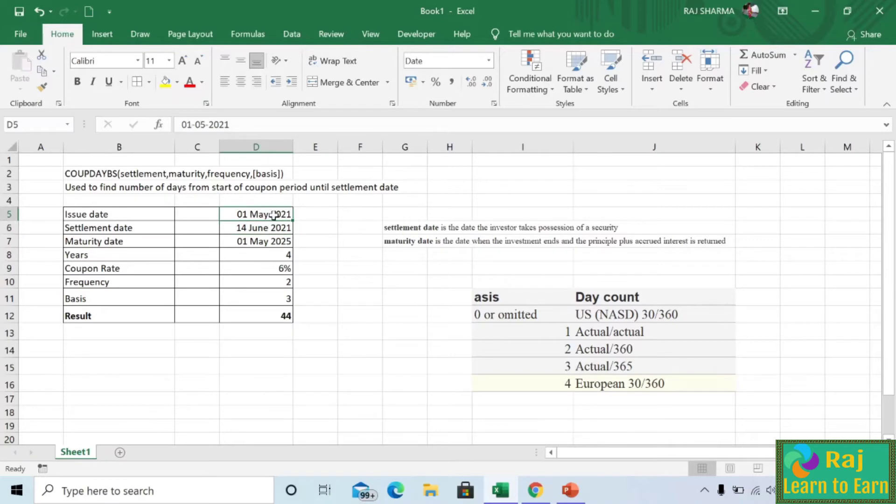
left_click_drag(274, 214, 273, 221)
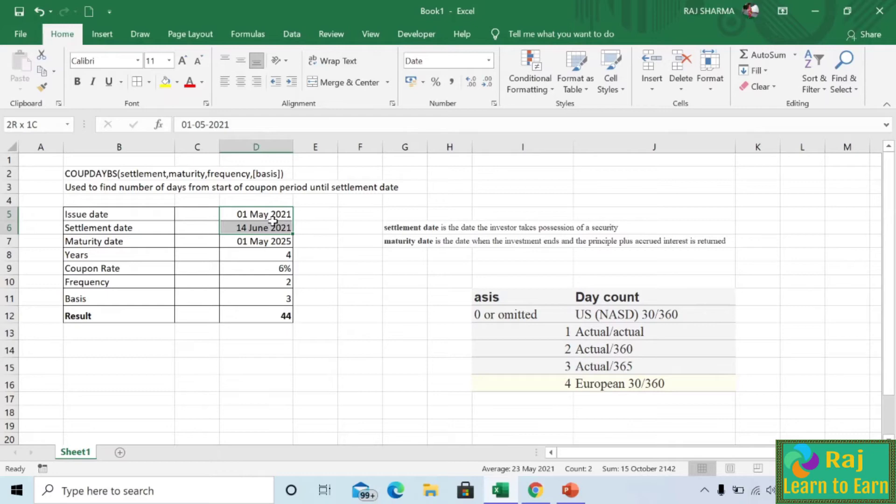
left_click(316, 226)
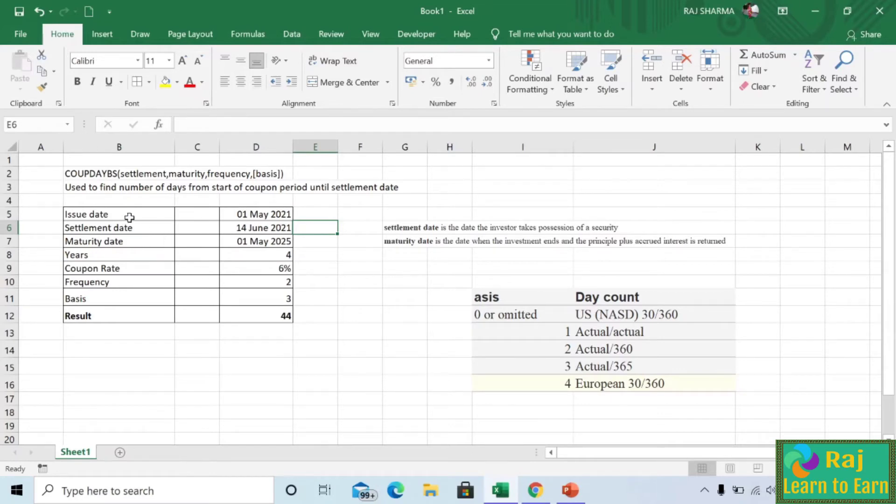
Step: Examine the maturity date in D7 against the issue date and the number of years in D8
left_click(144, 242)
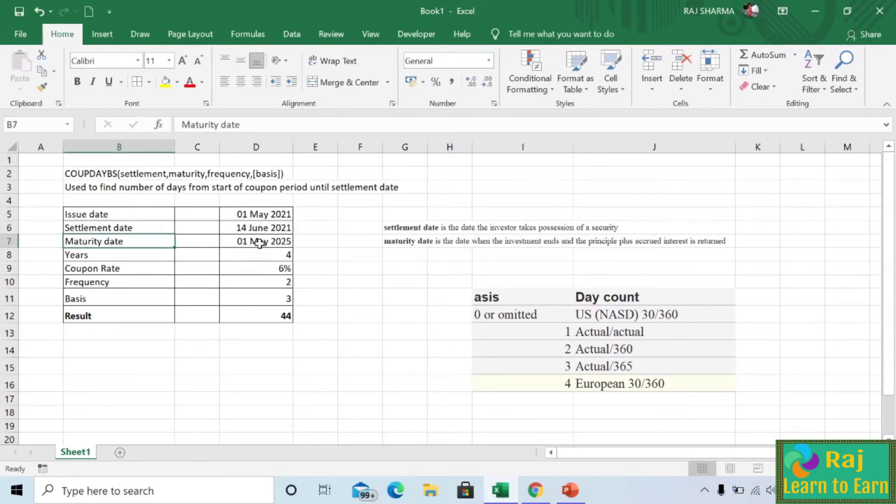
left_click(261, 242)
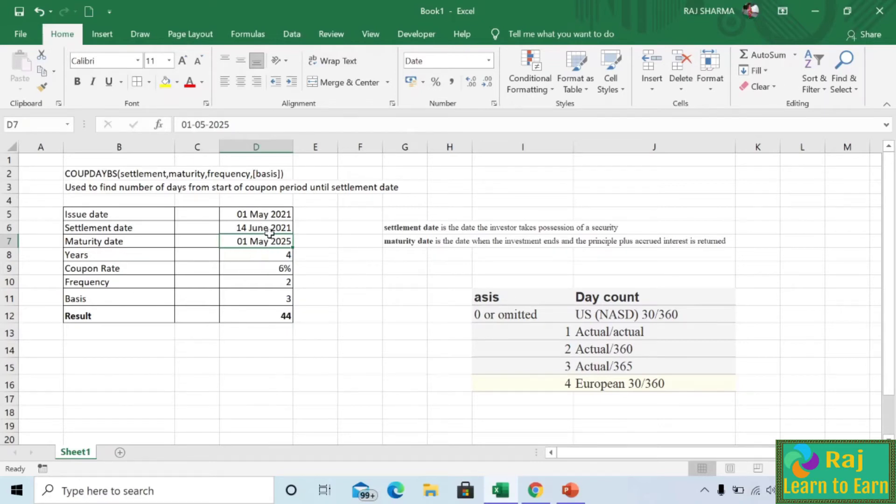
left_click(271, 216)
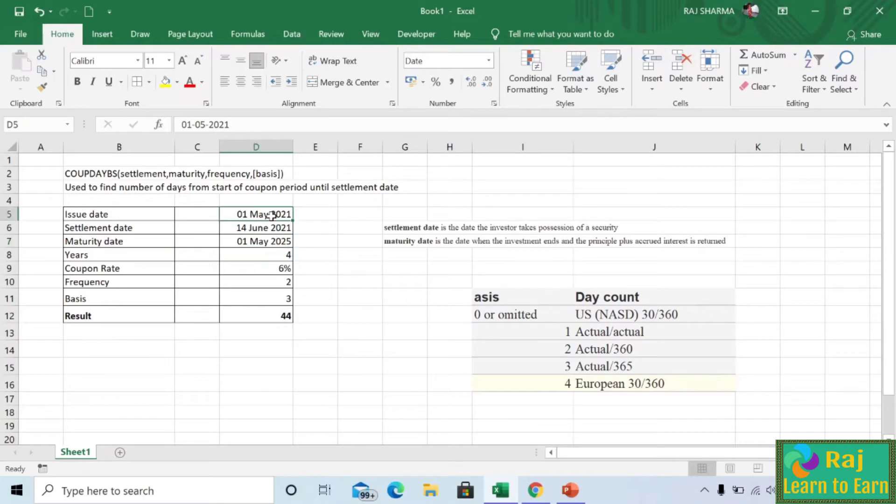
left_click(270, 242)
left_click(278, 256)
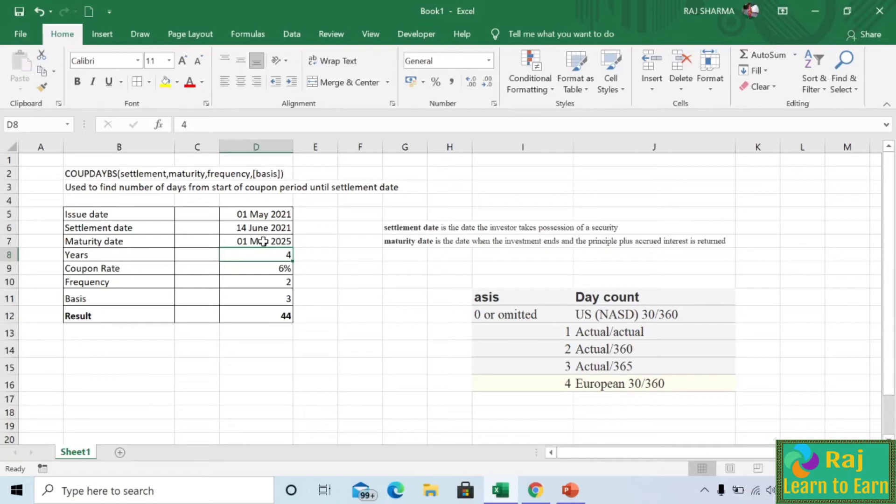
left_click(270, 216)
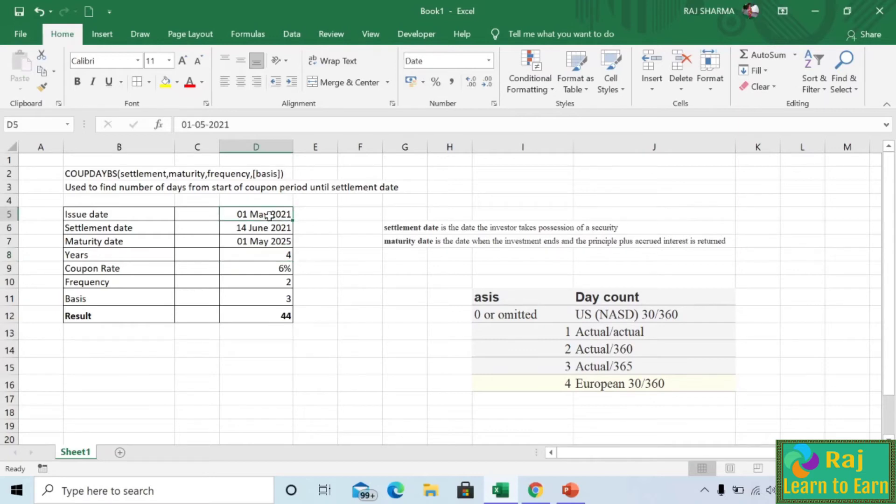
left_click(275, 243)
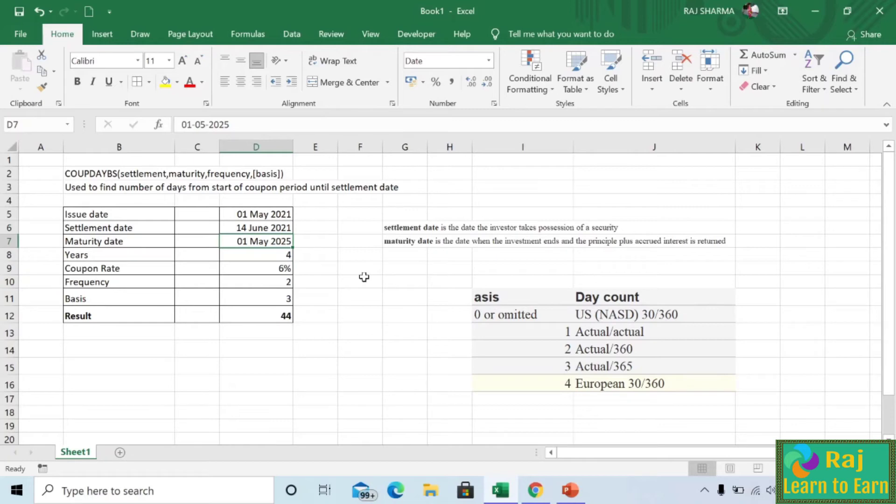
Step: Examine the coupon frequency, the basis value and the day count options in the basis reference table
left_click(276, 282)
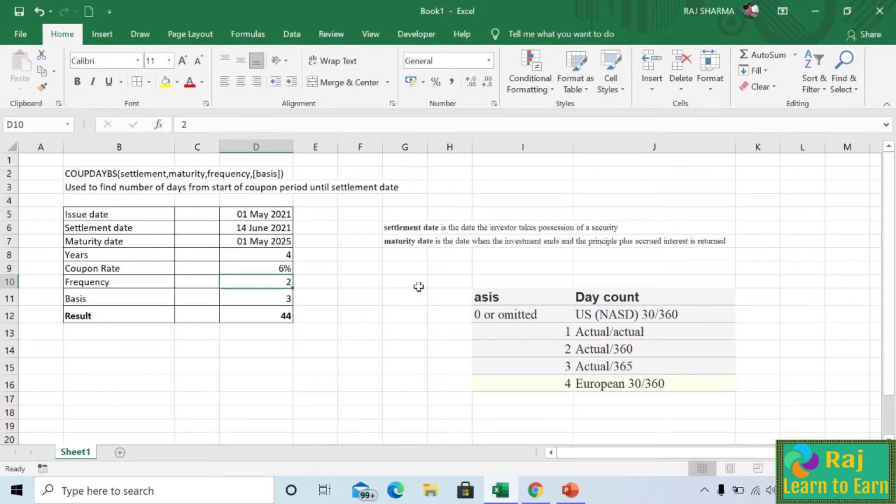
left_click(261, 298)
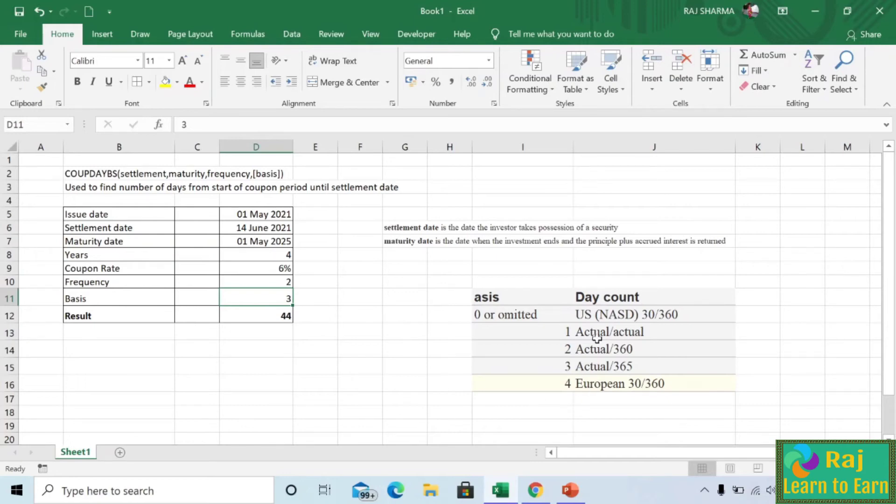
left_click(642, 317)
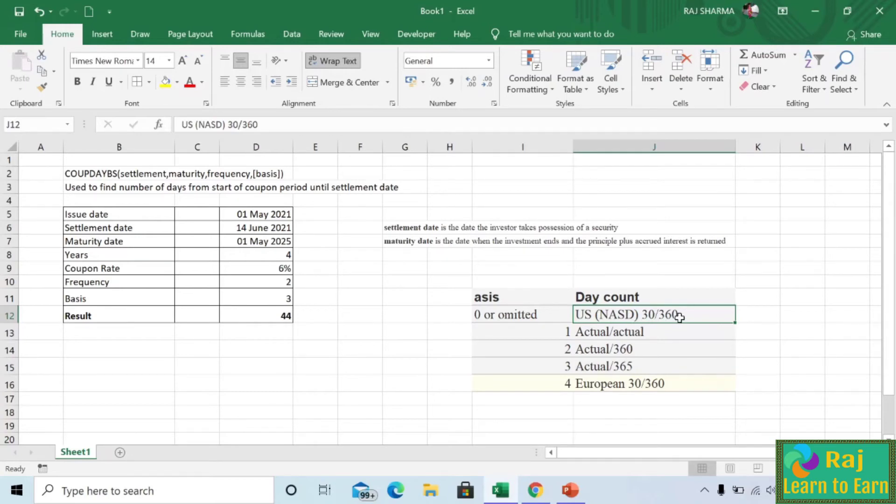
left_click(760, 317)
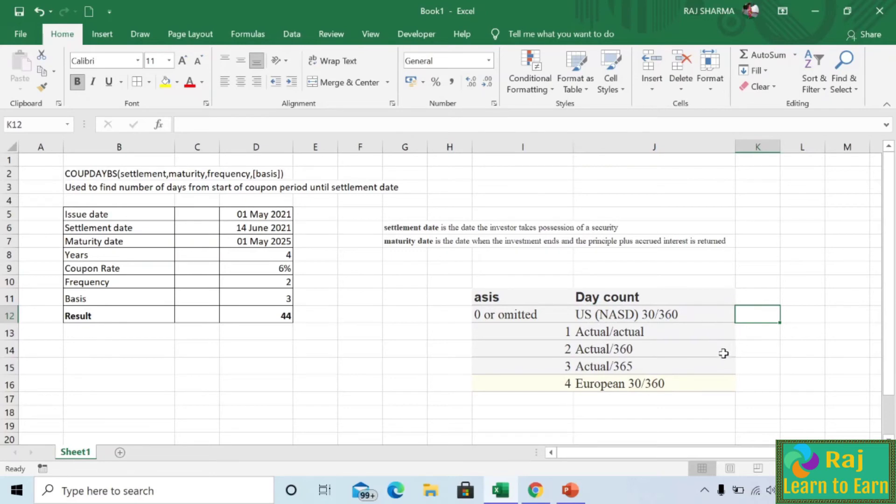
left_click(611, 369)
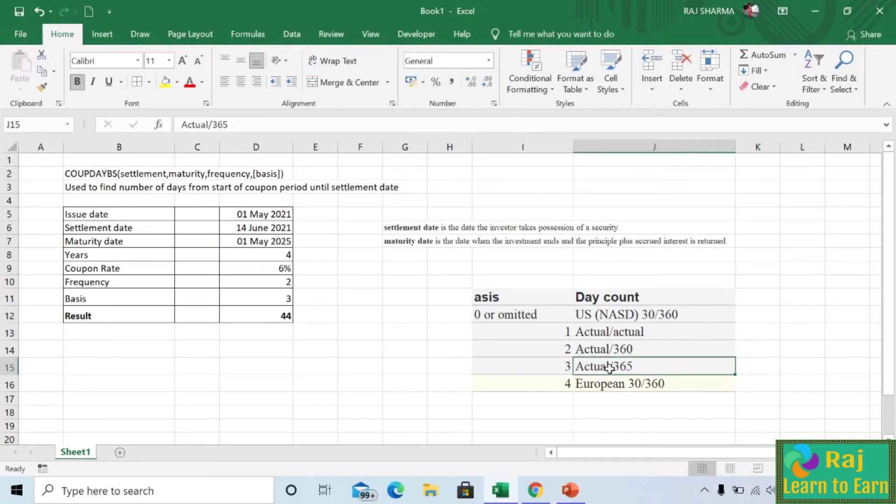
left_click(766, 370)
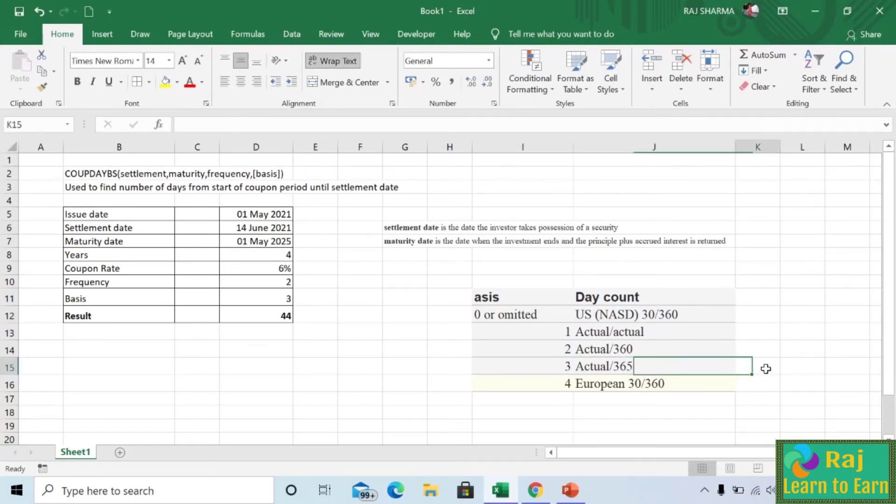
left_click_drag(533, 332, 569, 383)
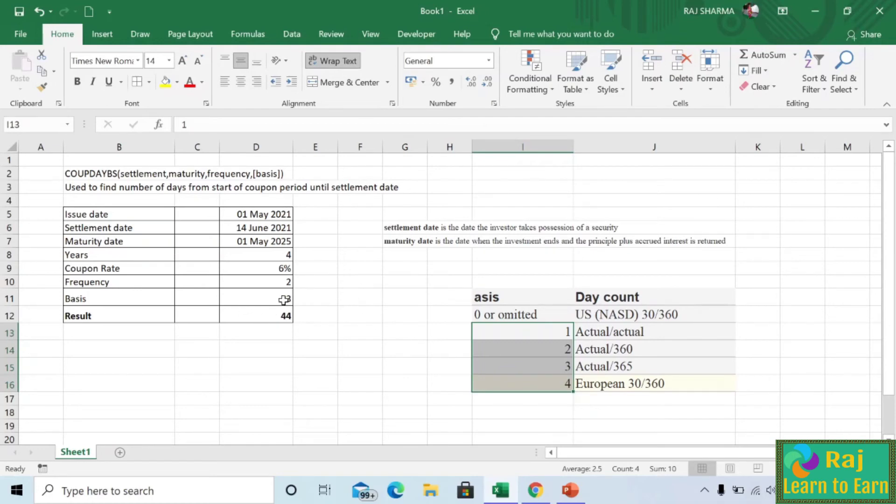
Step: Start a new formula in Result cell D12 by inserting the COUPDAYBS financial function
left_click(282, 318)
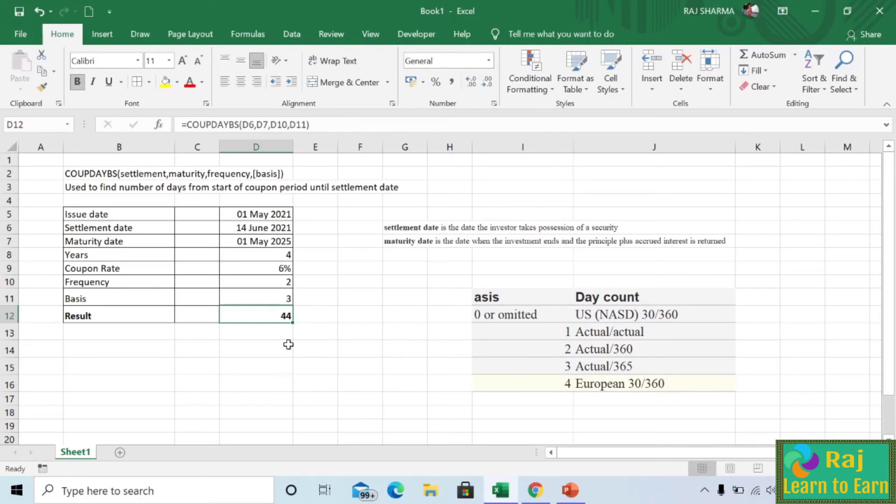
type("=")
key("BackSpace")
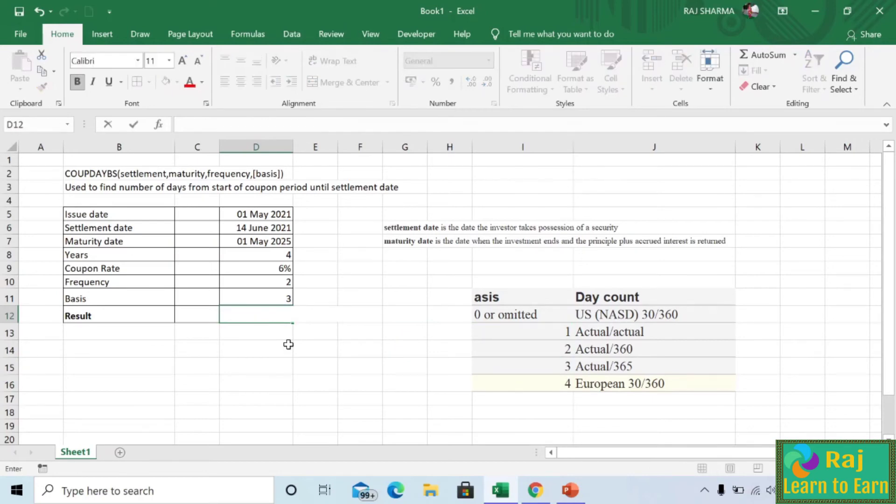
type("=")
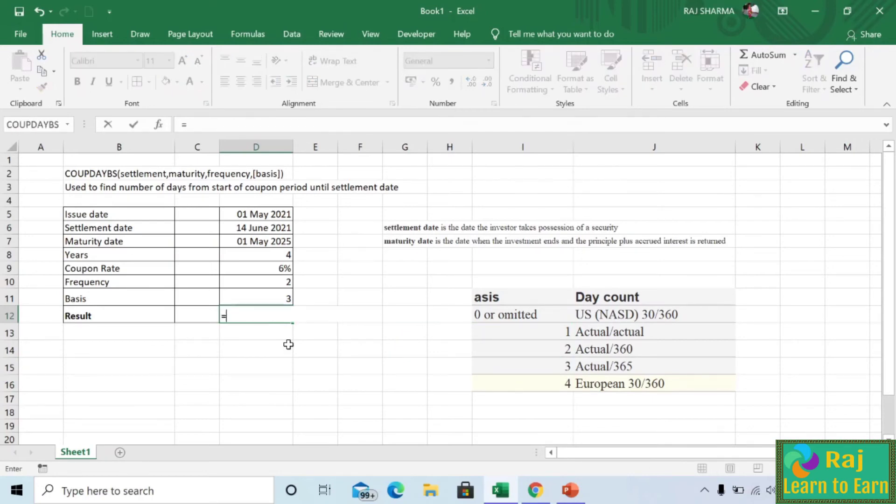
left_click(160, 124)
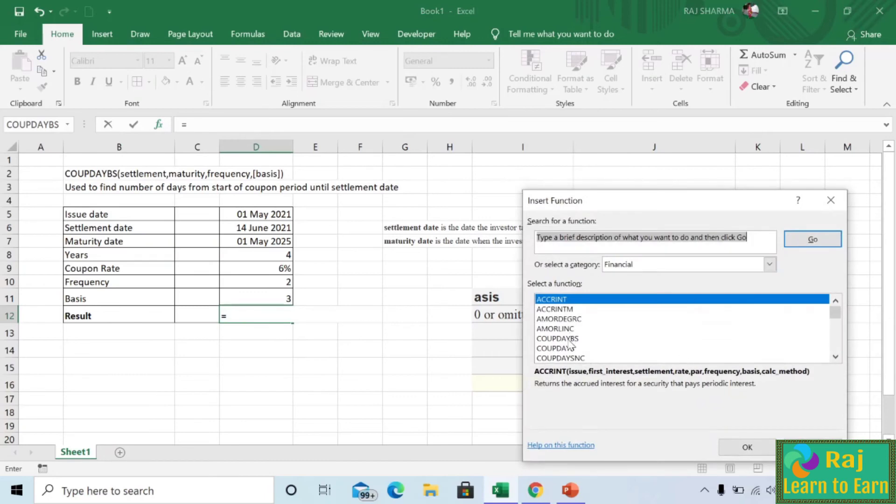
left_click(558, 339)
left_click(747, 448)
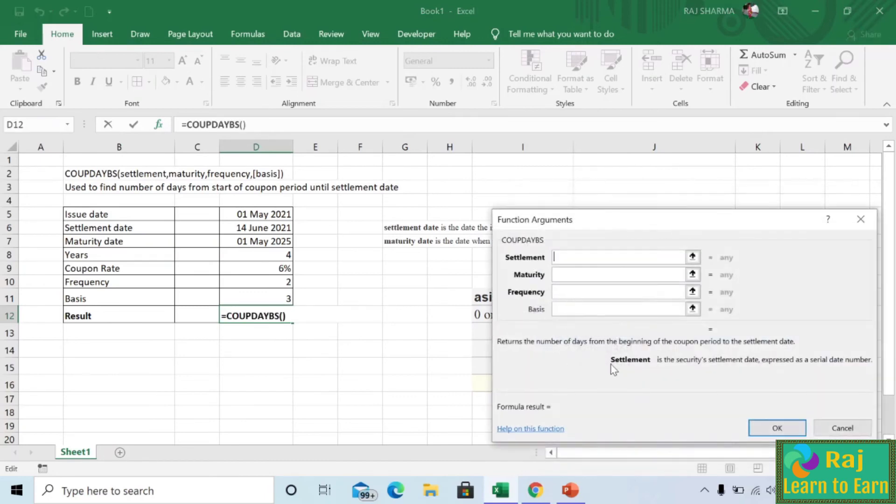
Step: Complete the COUPDAYBS arguments with Settlement D6, Maturity D7, Frequency D10 and Basis D11
left_click(251, 228)
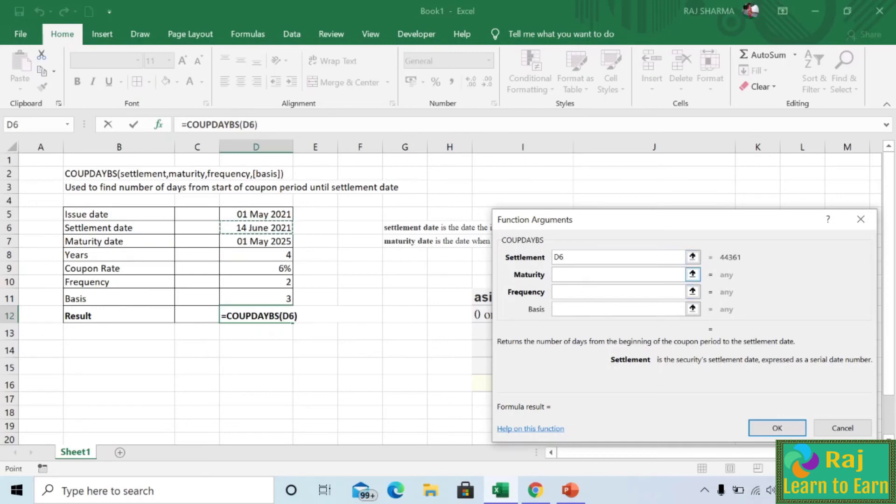
key("Tab")
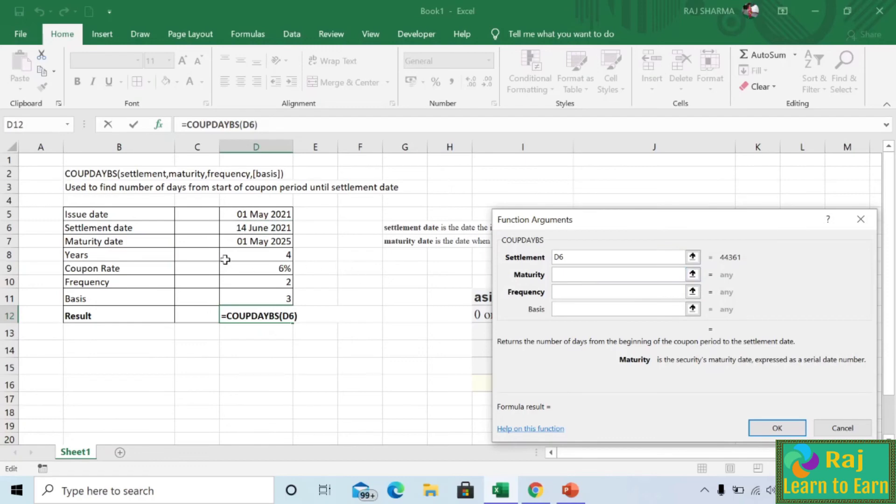
left_click(260, 242)
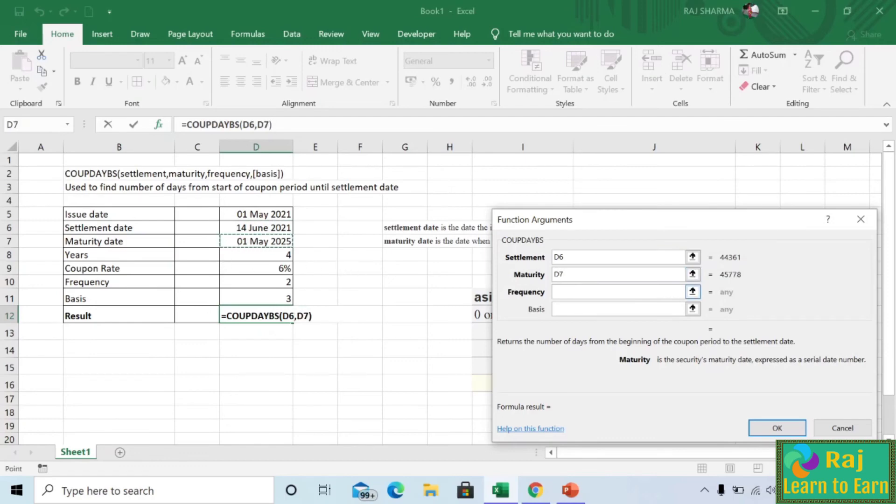
key("Tab")
left_click(284, 283)
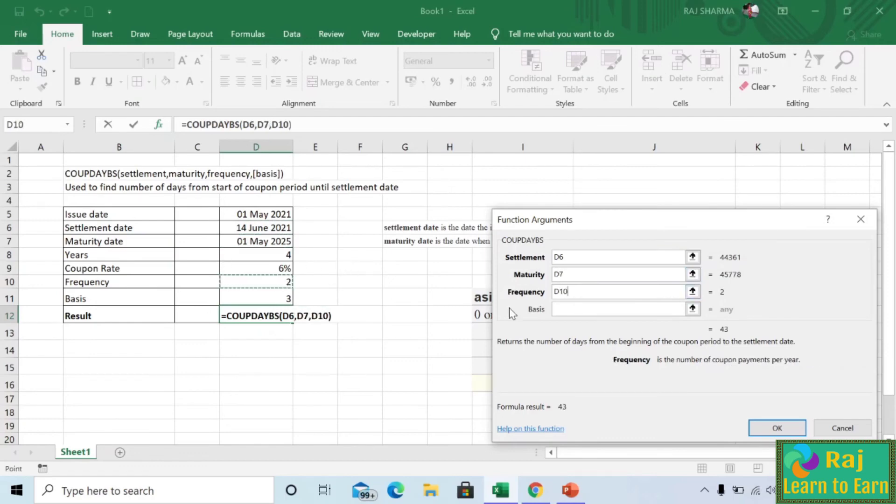
key("Tab")
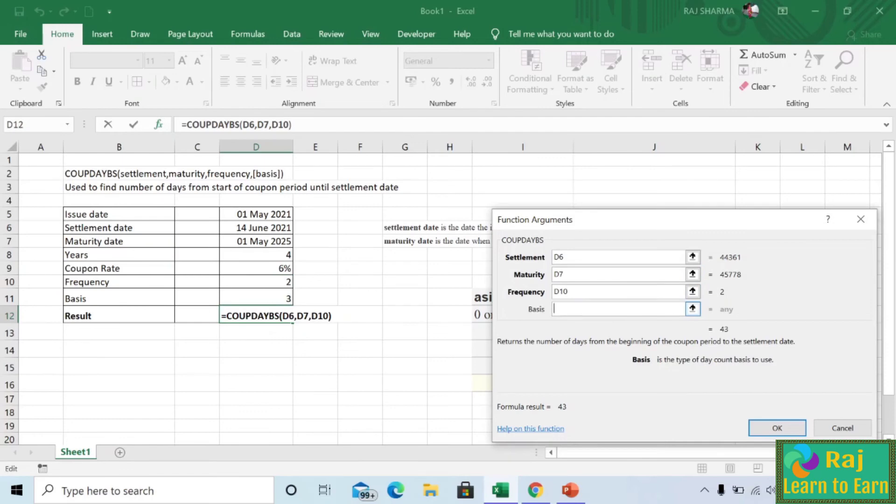
left_click(284, 298)
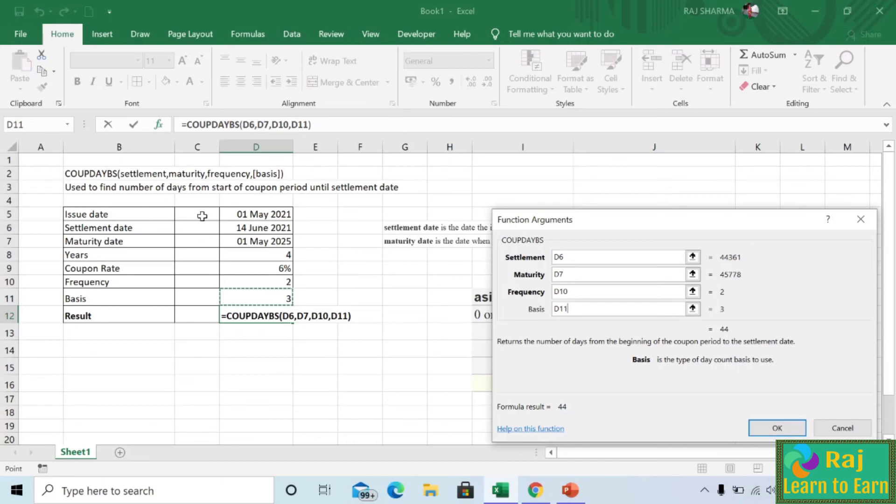
left_click(777, 428)
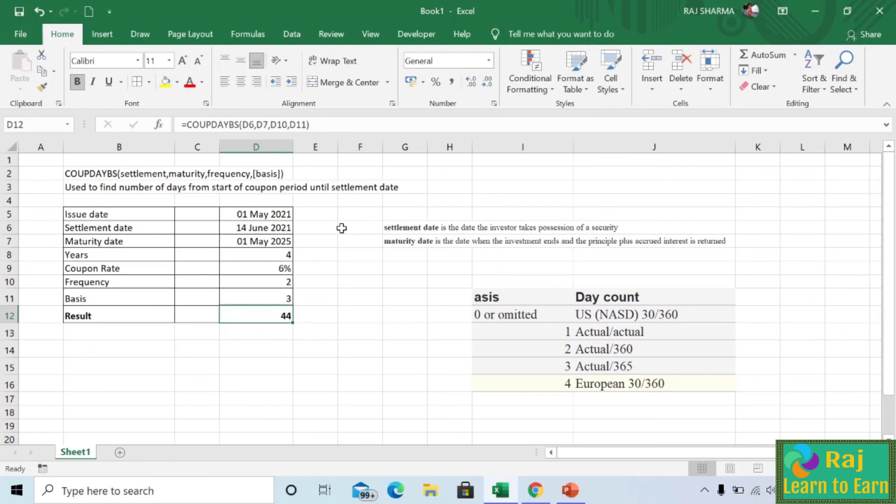
Step: Enter the formula =D6-D5 in E6 to cross-check the COUPDAYBS result in D12
left_click(351, 227)
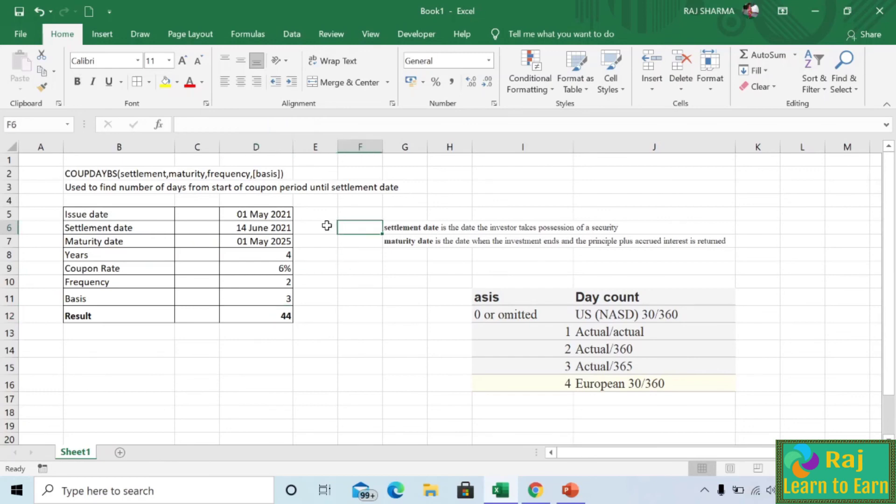
left_click(326, 226)
type("=")
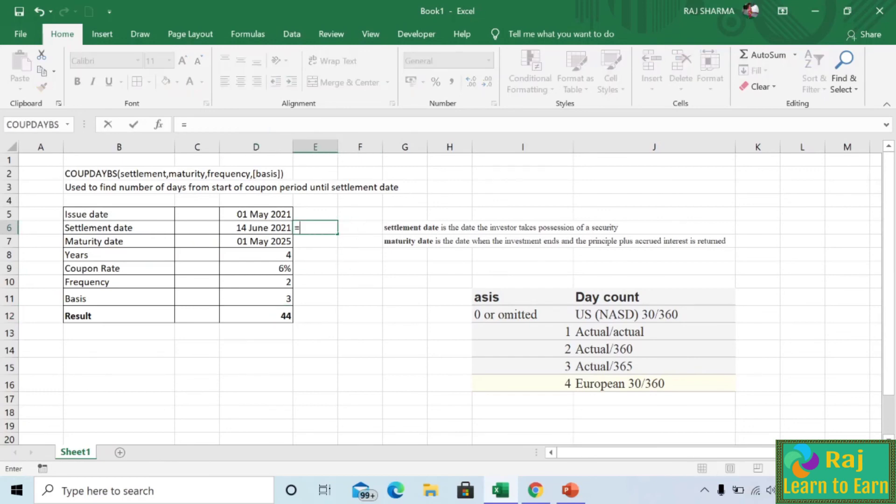
left_click(273, 228)
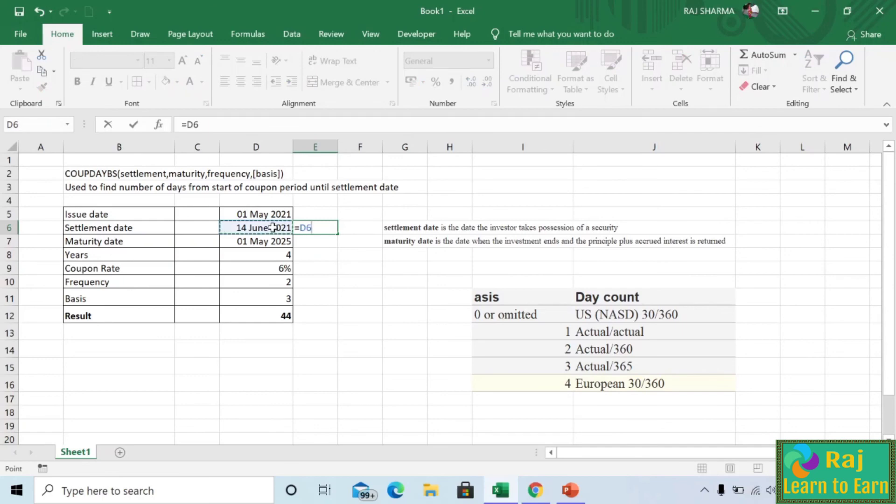
type("-")
left_click(274, 215)
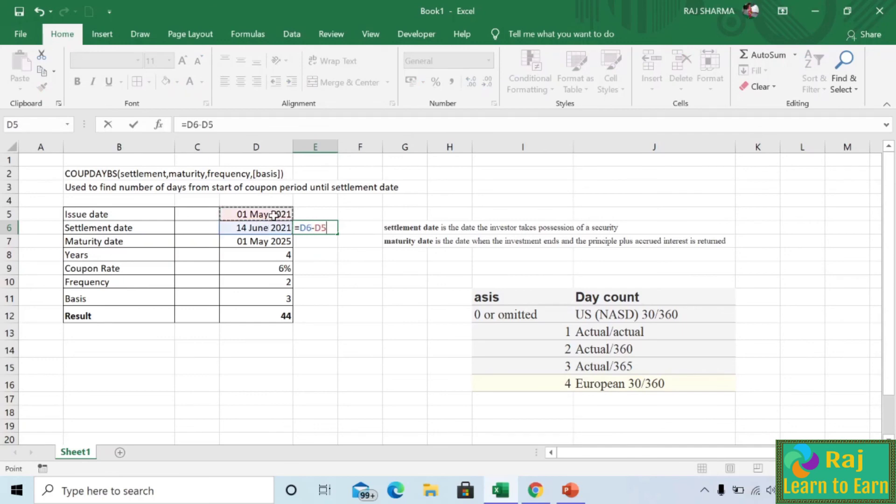
key("Return")
left_click(329, 229)
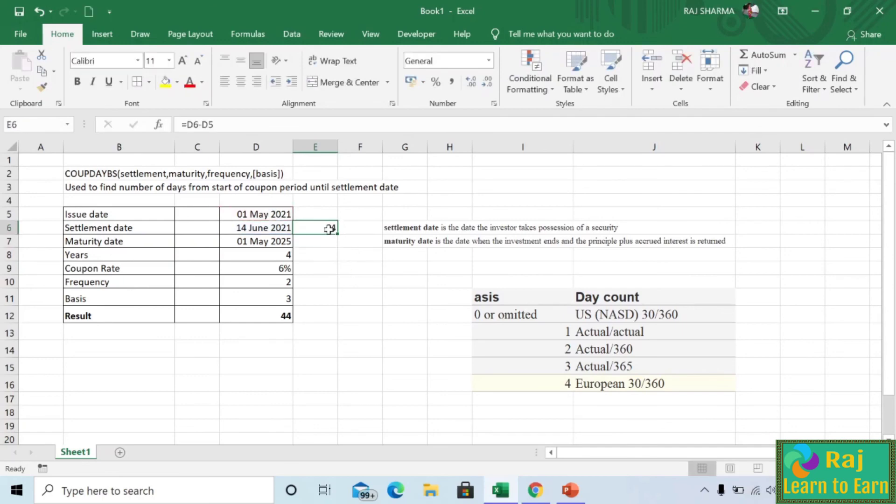
left_click(277, 316)
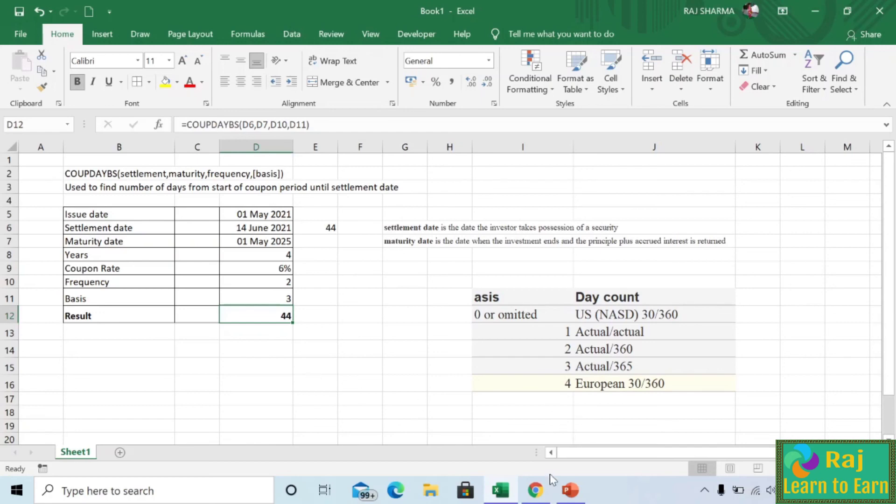
left_click(705, 492)
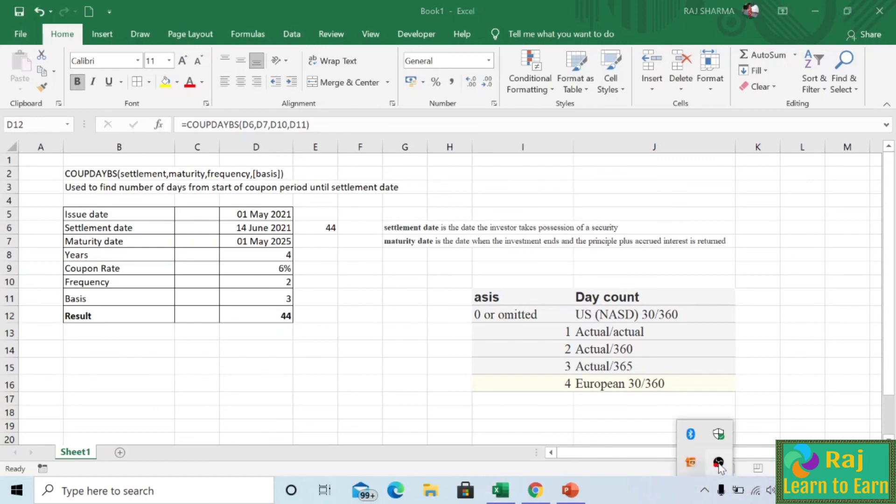